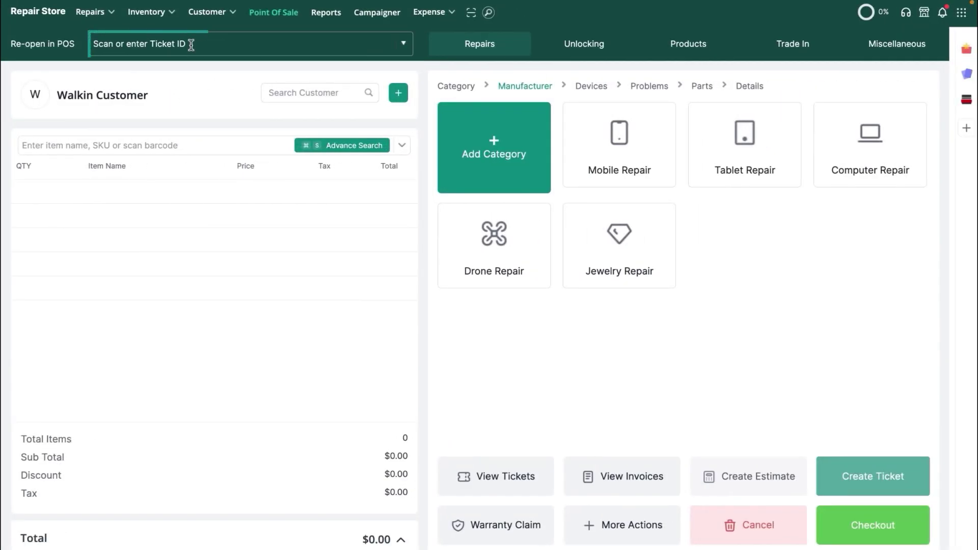
pyautogui.write('t')
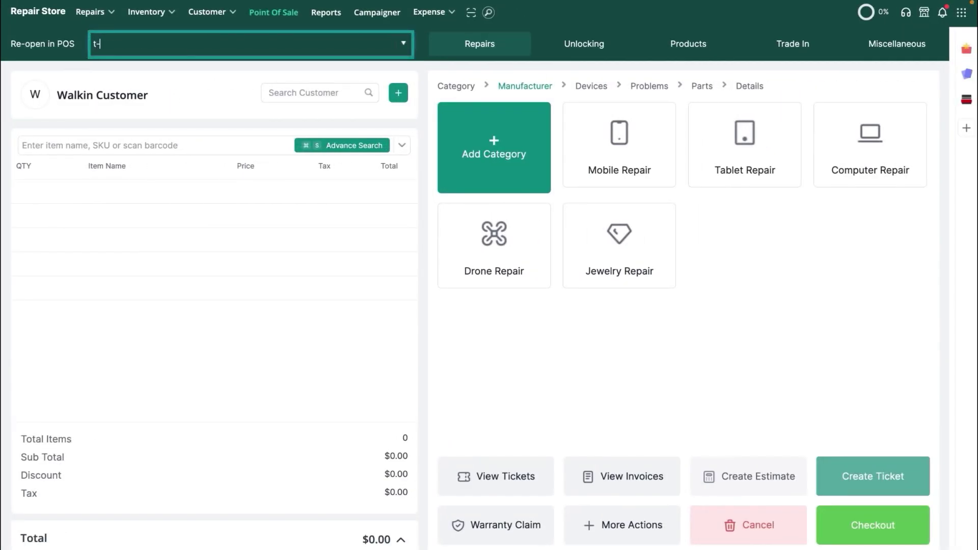
pyautogui.write('-10')
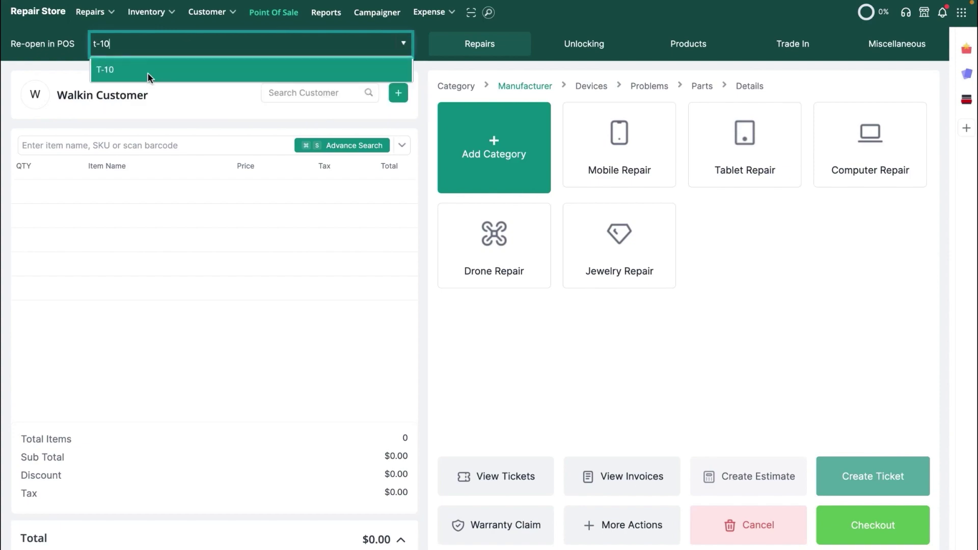
# Step: Load ticket T-10, John Doe's $49.50 iPhone 12 screen replacement, into the sale
pyautogui.click(149, 70)
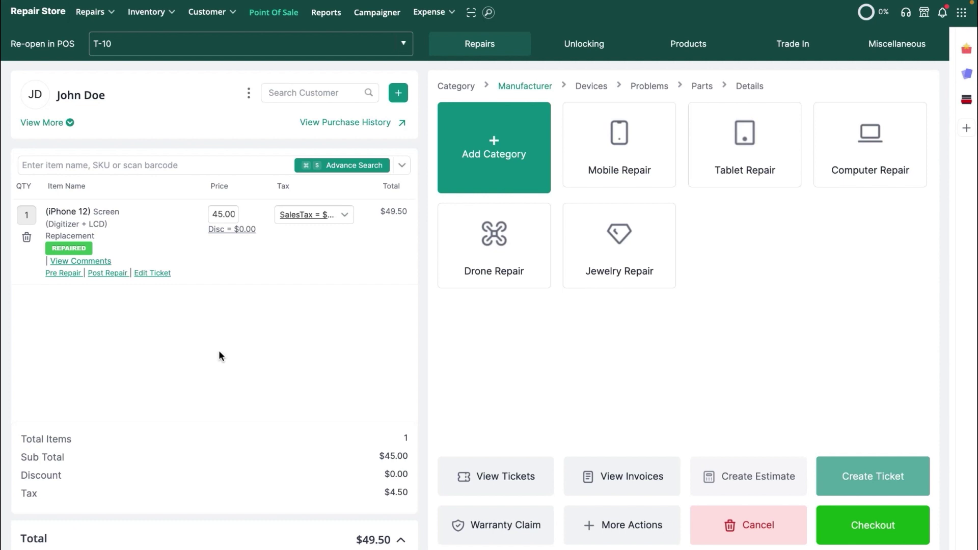
# Step: Add the $30 item 5875 Tempered Glass for iPhone 12 to the sale
pyautogui.click(171, 164)
pyautogui.write('tempere')
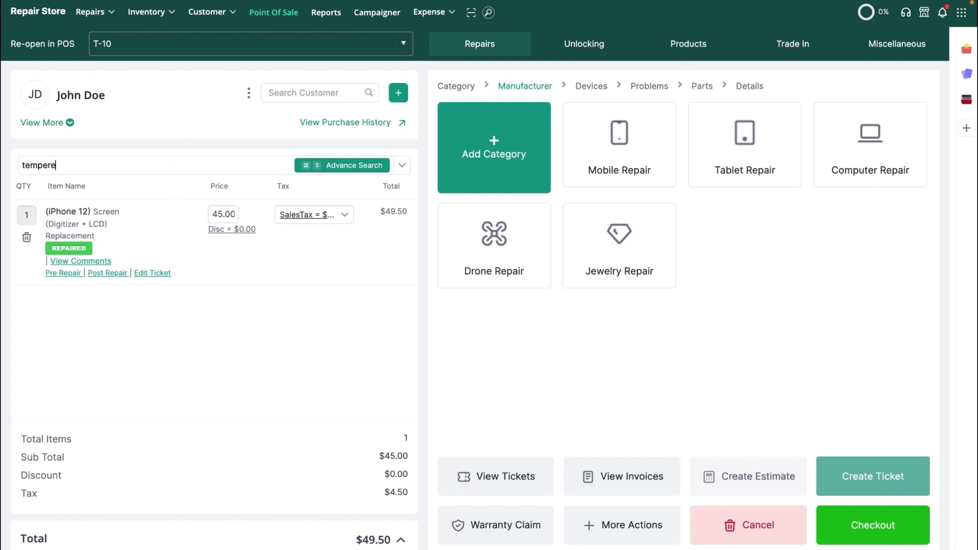
pyautogui.write('d')
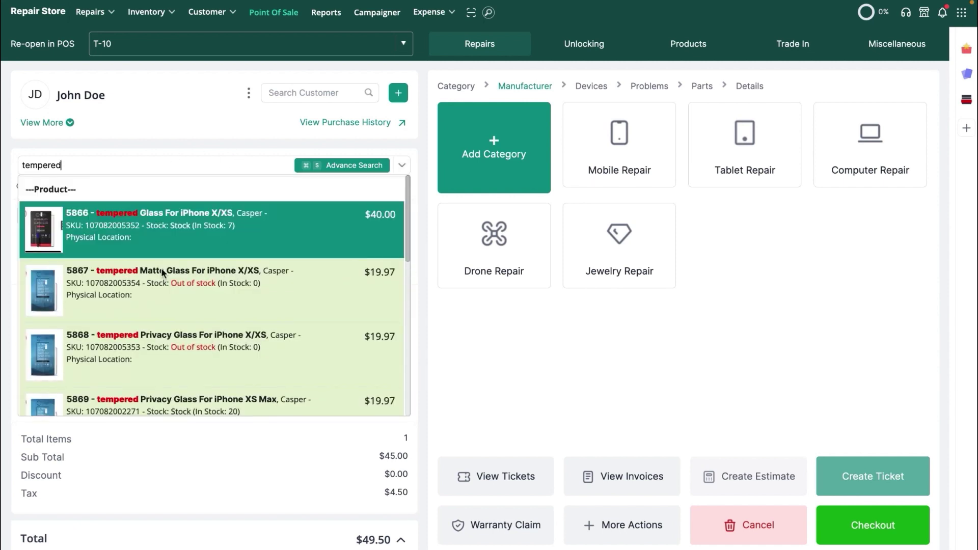
pyautogui.scroll(-5, 153, 305)
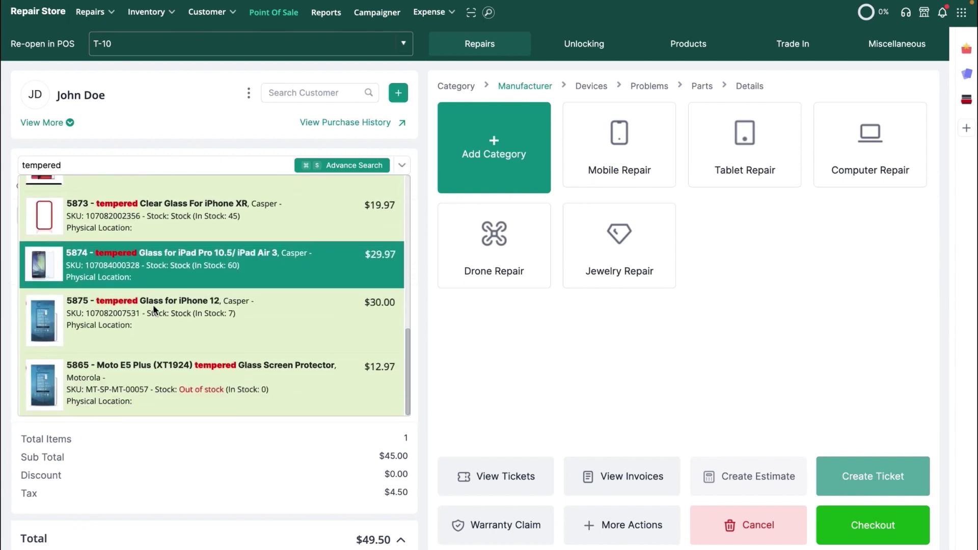
pyautogui.click(149, 310)
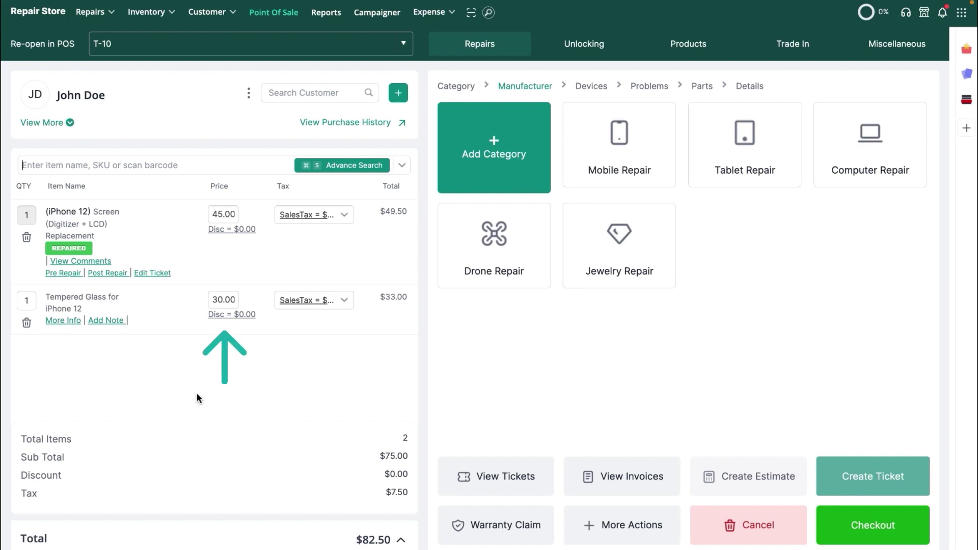
# Step: Give the Tempered Glass line a 10% 'promotional price' discount
pyautogui.click(231, 313)
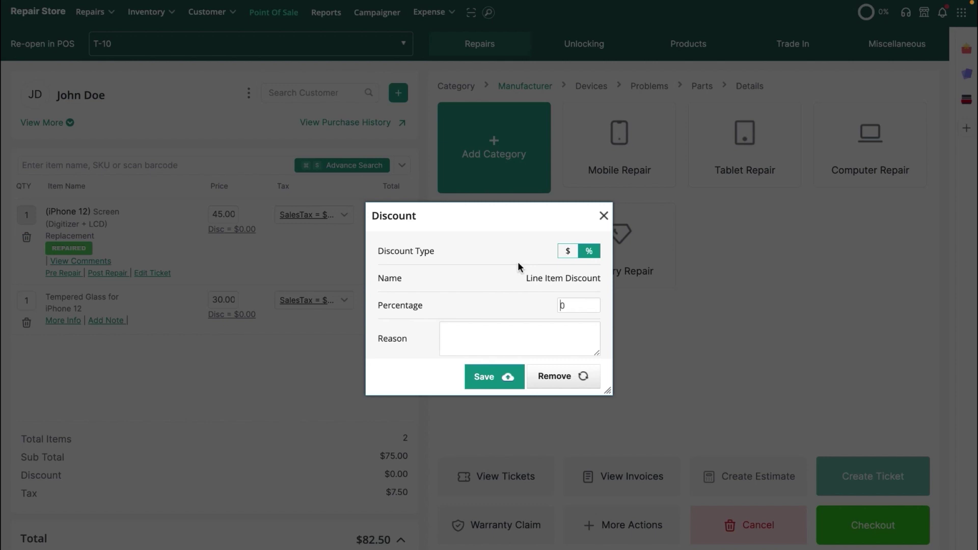
pyautogui.click(573, 253)
pyautogui.press('BackSpace')
pyautogui.write('1')
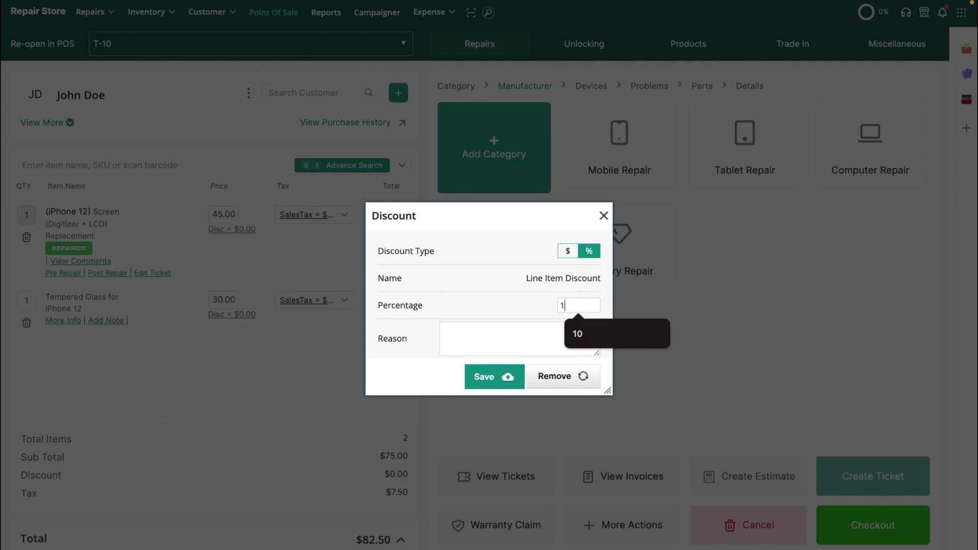
pyautogui.write('0')
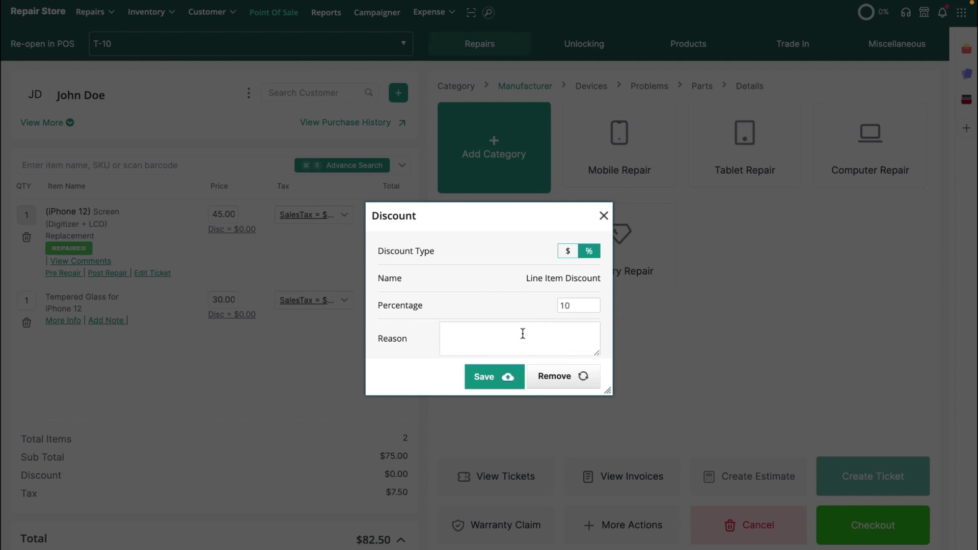
pyautogui.click(522, 334)
pyautogui.write('promotio')
pyautogui.write('nal price')
pyautogui.click(499, 376)
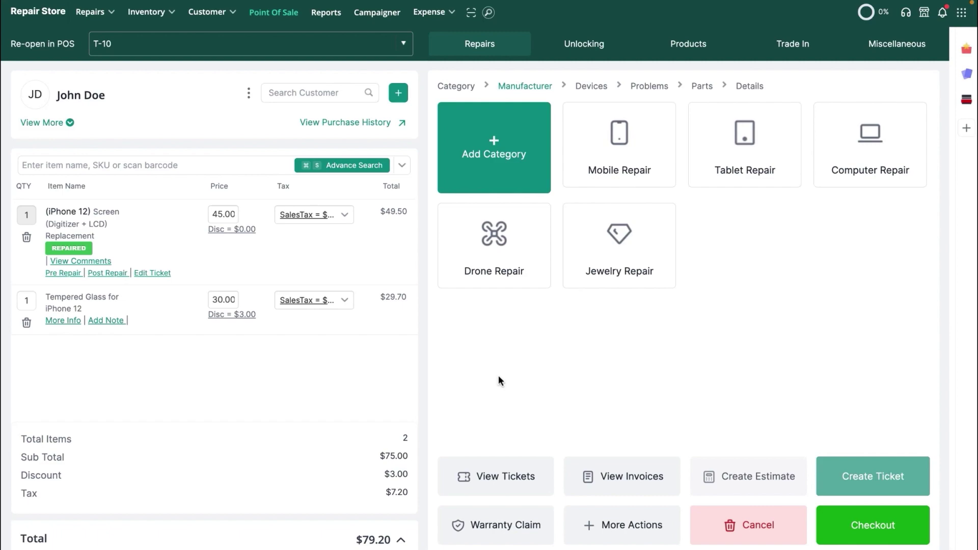
# Step: Check out with $38.00 cash plus $41.20 by Visa, producing Tax Invoice #011
pyautogui.click(912, 530)
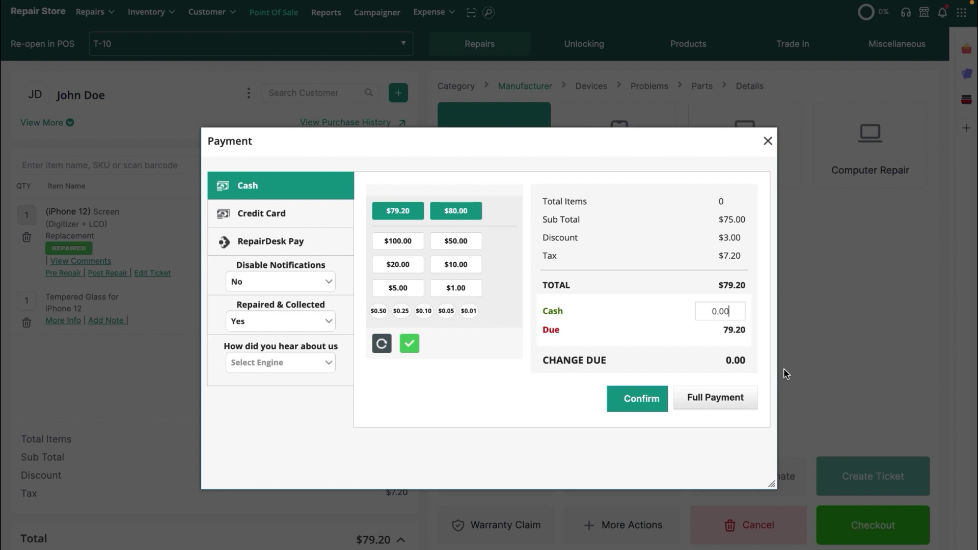
pyautogui.press('BackSpace')
pyautogui.press('BackSpace')
pyautogui.press('BackSpace')
pyautogui.press('BackSpace')
pyautogui.write('38')
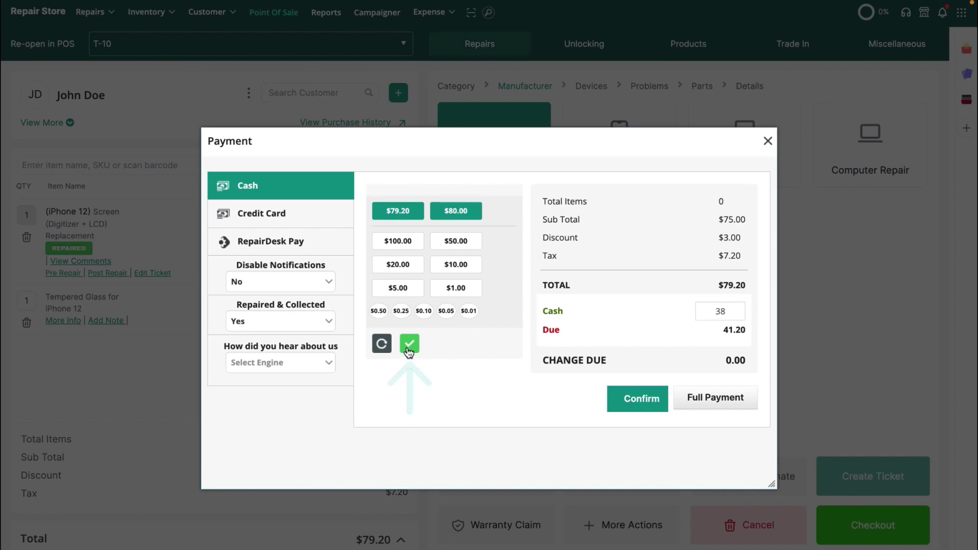
pyautogui.click(408, 351)
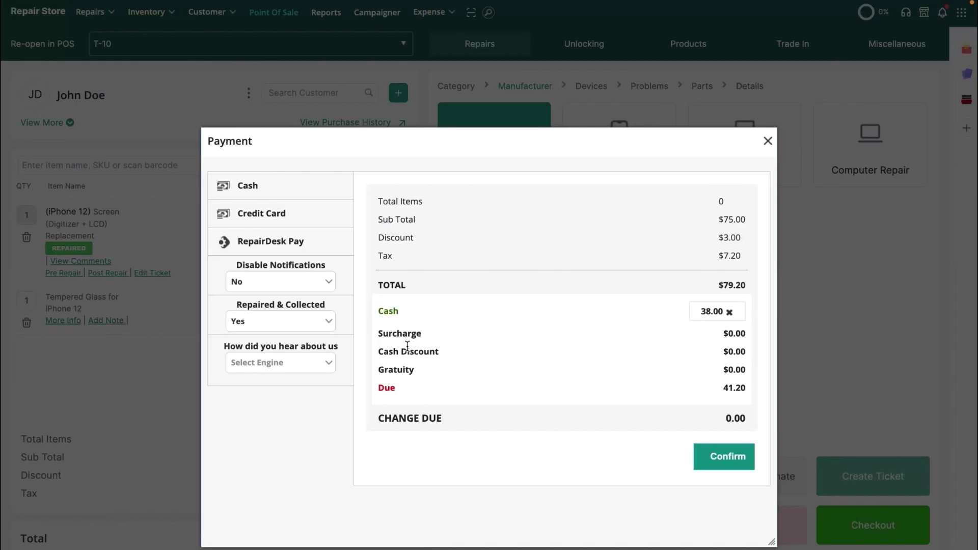
pyautogui.click(317, 218)
pyautogui.click(409, 256)
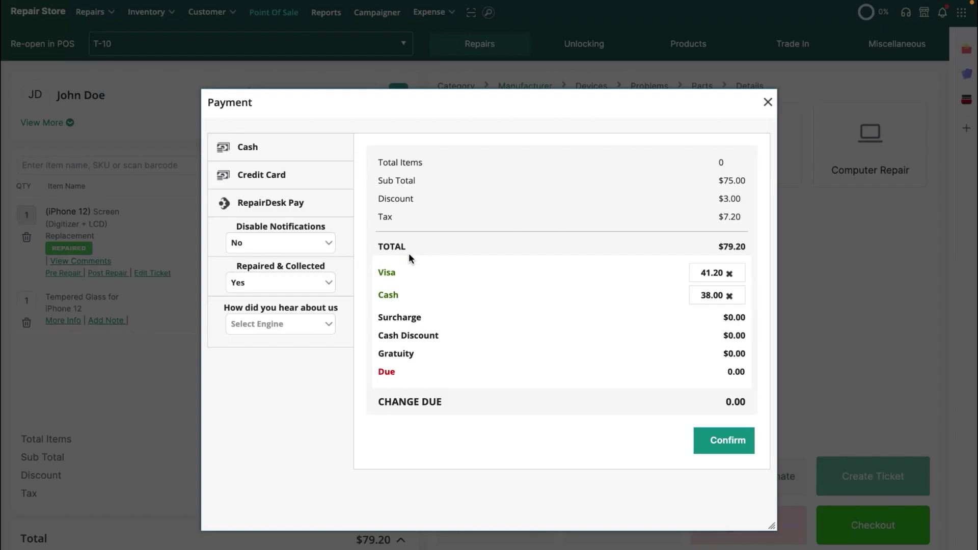
pyautogui.click(703, 438)
pyautogui.click(541, 336)
pyautogui.click(604, 200)
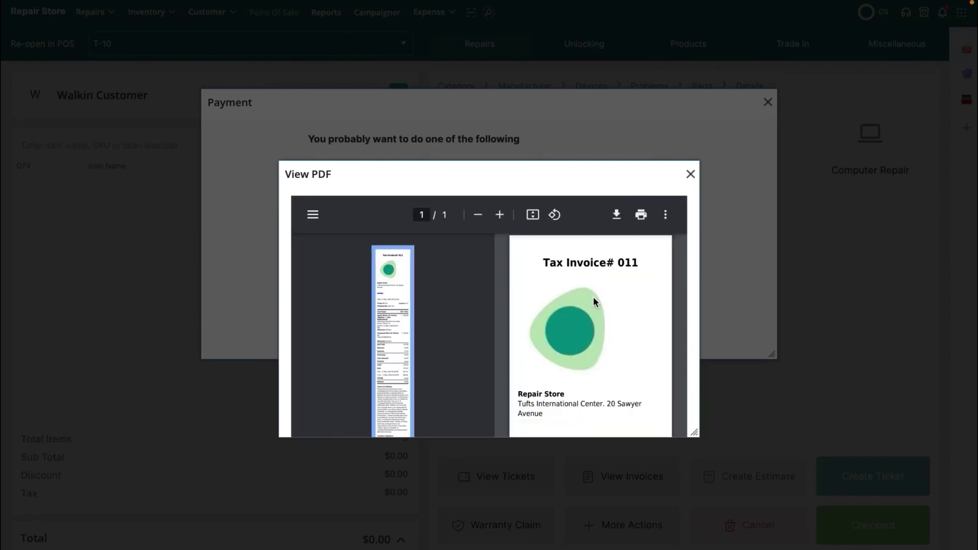
pyautogui.scroll(-5, 593, 299)
pyautogui.scroll(-3, 593, 298)
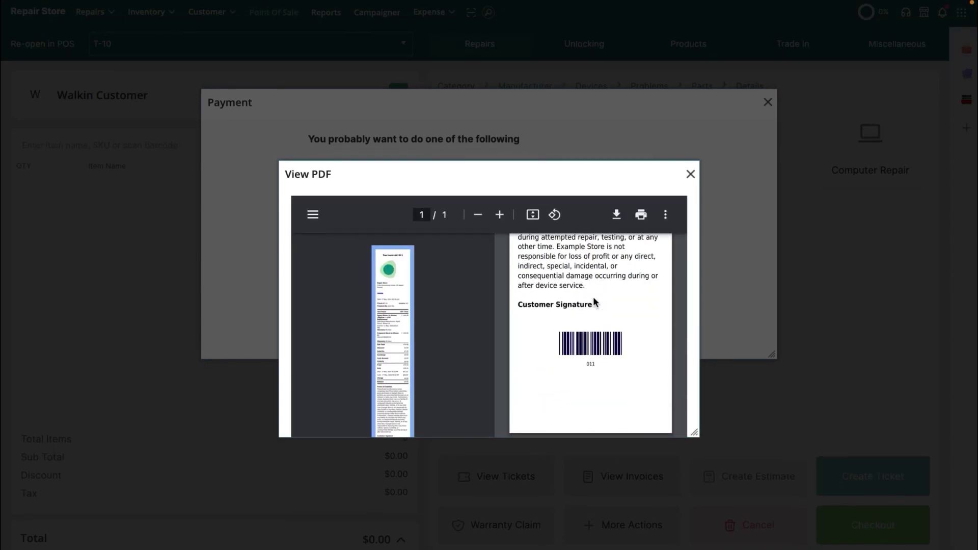
pyautogui.scroll(8, 594, 298)
pyautogui.scroll(3, 594, 301)
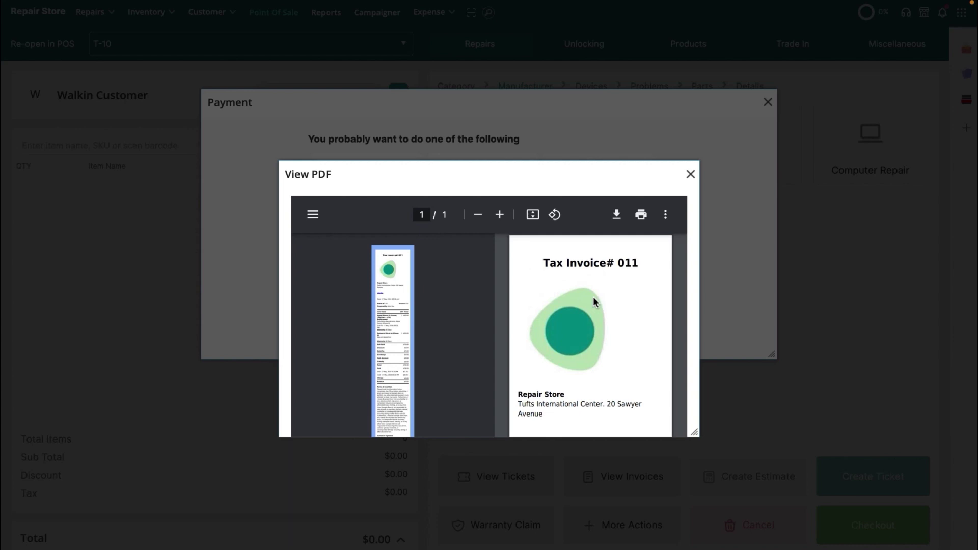
pyautogui.click(690, 175)
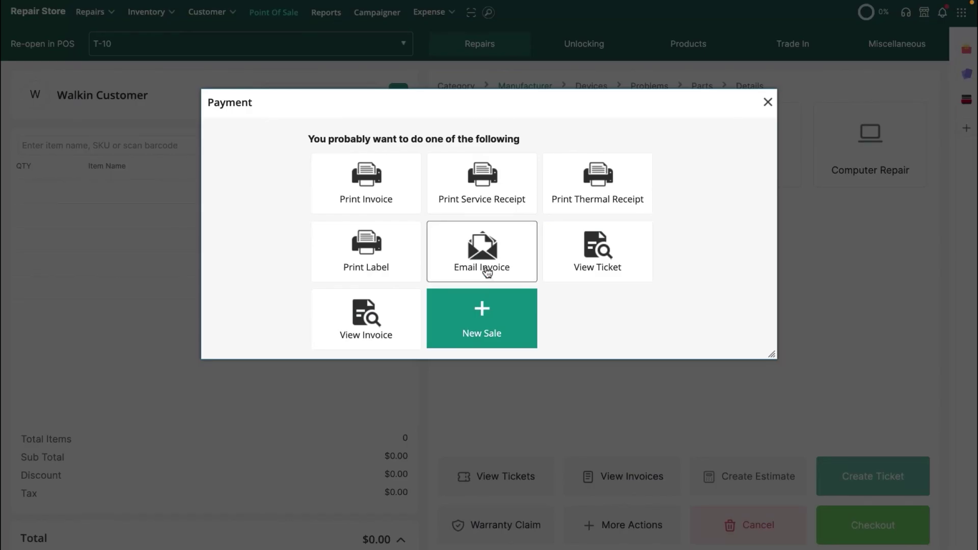